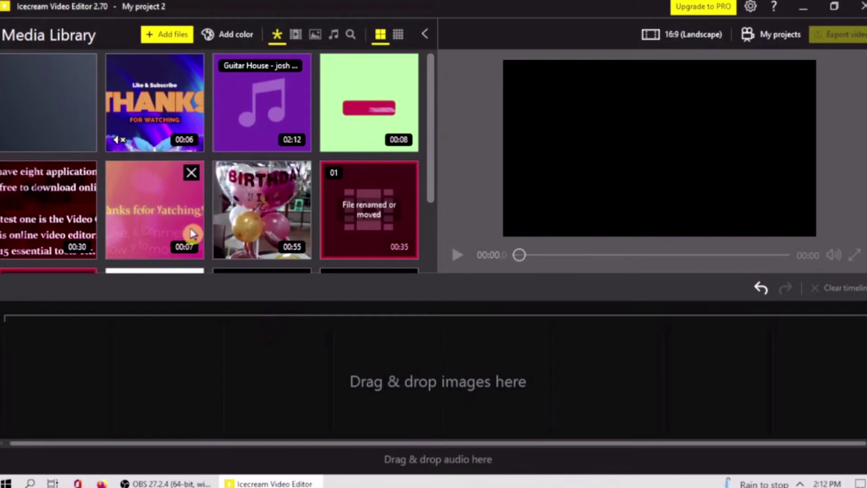
# - Place the 30-second red text clip from the media library at the start of the empty video timeline
pyautogui.moveTo(197, 235)
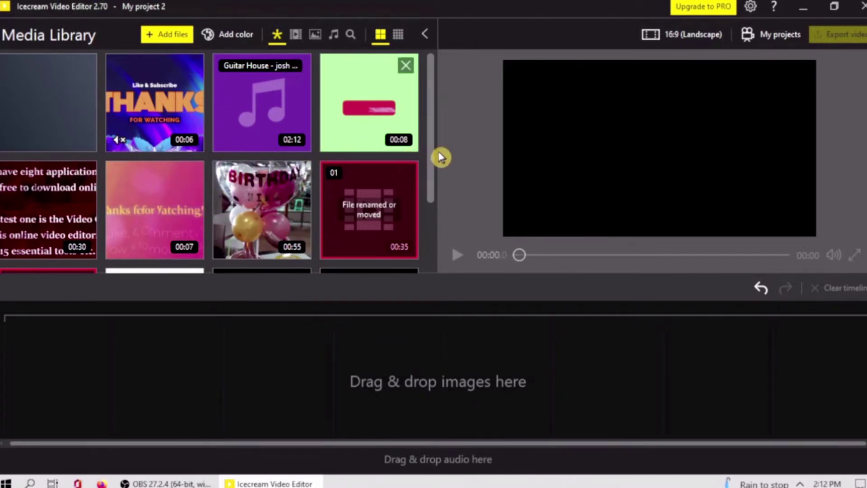
pyautogui.moveTo(433, 170); pyautogui.dragTo(430, 240)
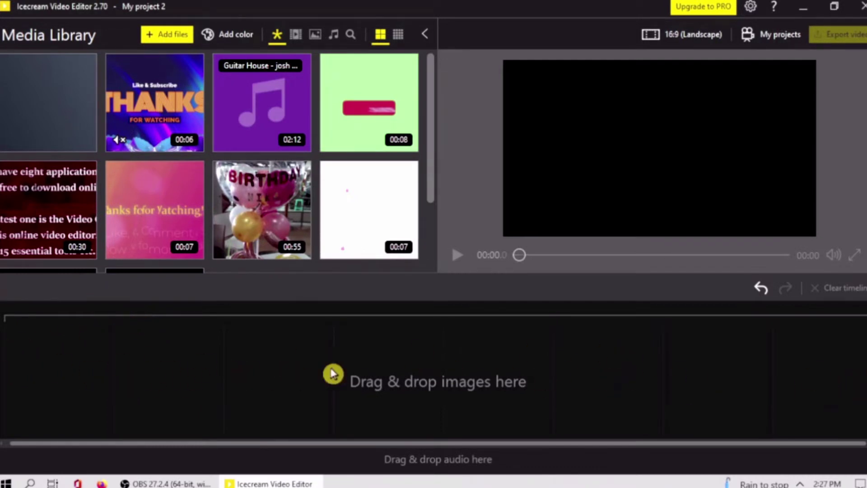
pyautogui.moveTo(47, 193); pyautogui.dragTo(64, 345)
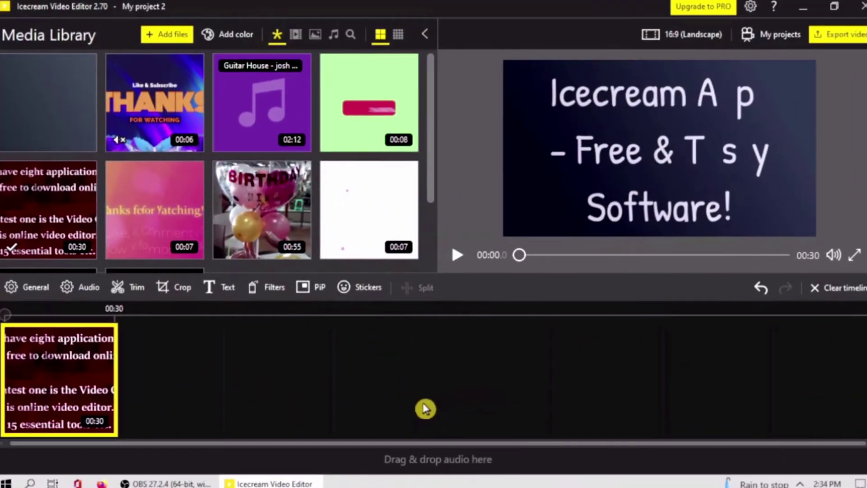
pyautogui.moveTo(97, 384)
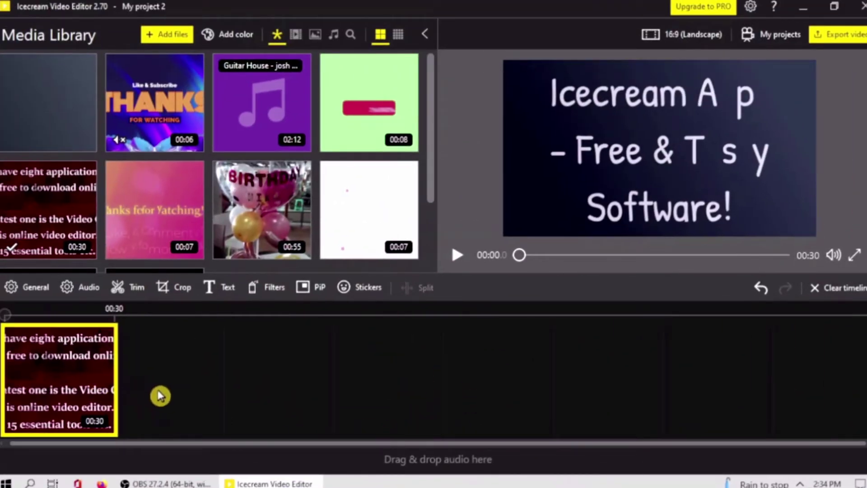
pyautogui.moveTo(96, 400)
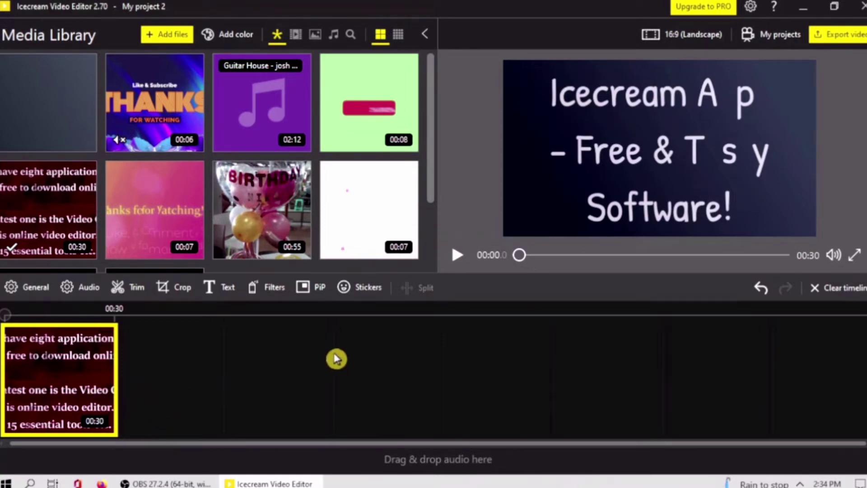
# - Add a new sticker to the timeline clip and browse the Smiles and Other sticker categories
pyautogui.click(362, 292)
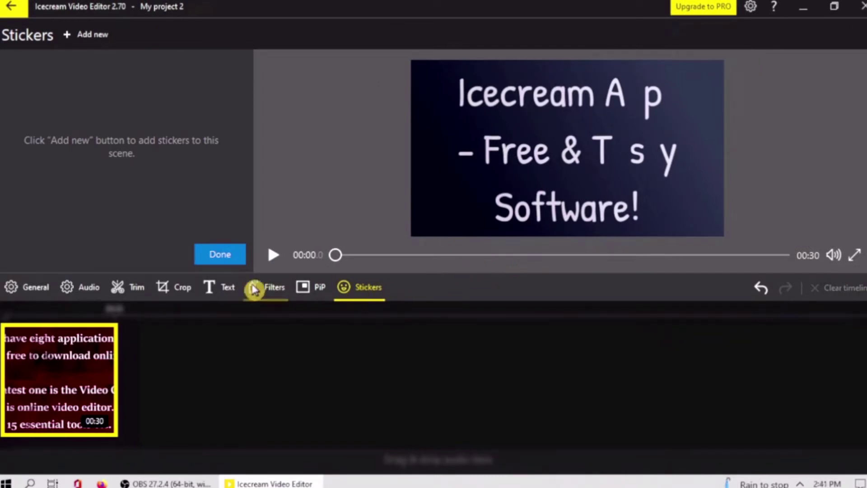
pyautogui.click(90, 38)
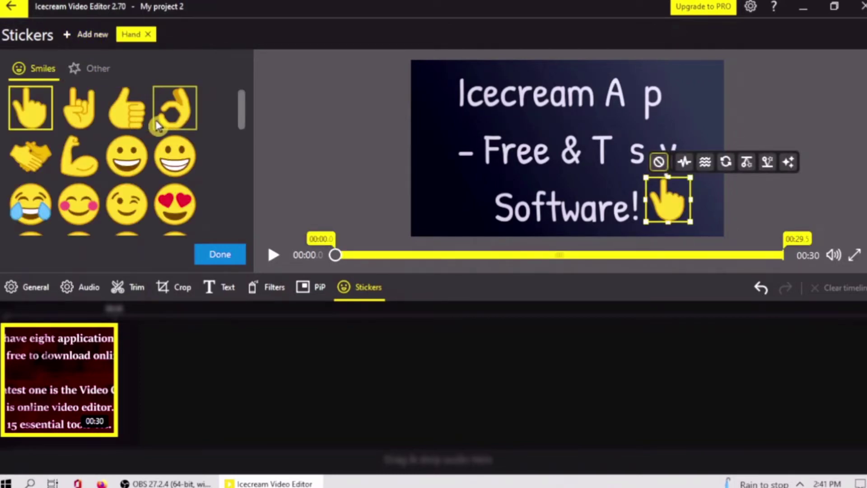
pyautogui.click(95, 70)
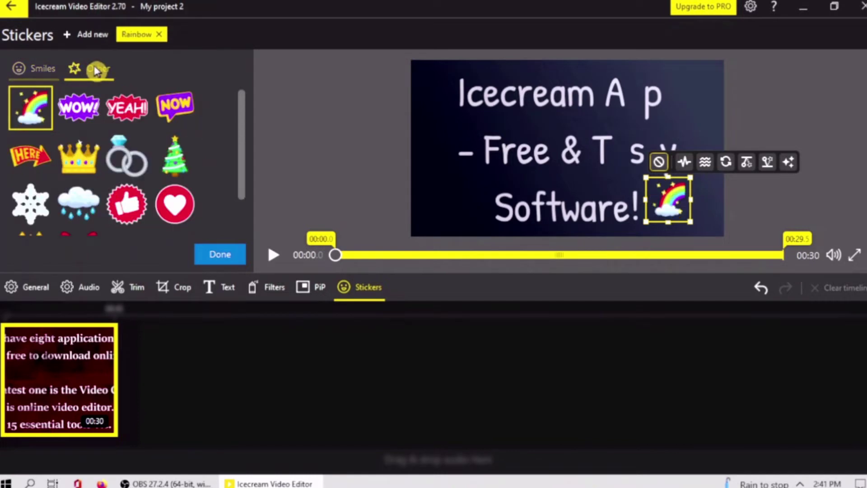
pyautogui.click(33, 69)
pyautogui.moveTo(239, 109)
pyautogui.mouseDown()
pyautogui.moveTo(240, 193)
pyautogui.moveTo(251, 124)
pyautogui.moveTo(250, 190)
pyautogui.moveTo(252, 117)
pyautogui.moveTo(244, 205)
pyautogui.moveTo(248, 107)
pyautogui.mouseUp()
pyautogui.click(92, 69)
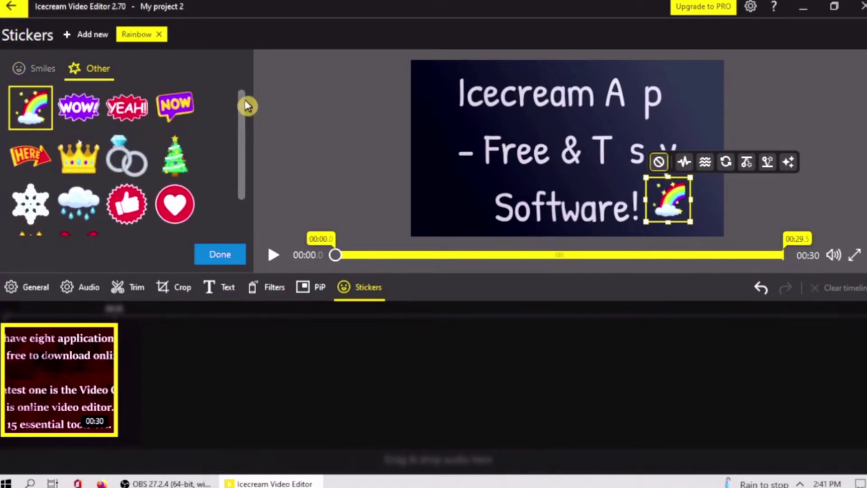
# - Try several Smiles stickers on the clip and settle on the handshake one
pyautogui.click(38, 69)
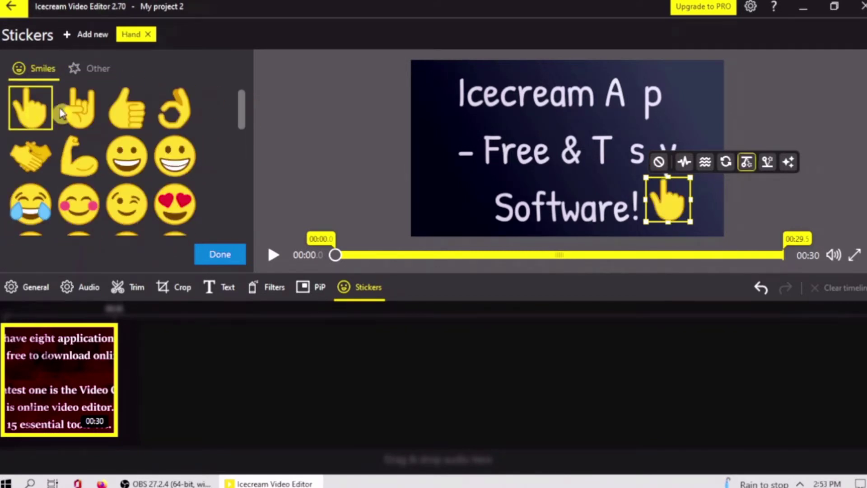
pyautogui.click(78, 108)
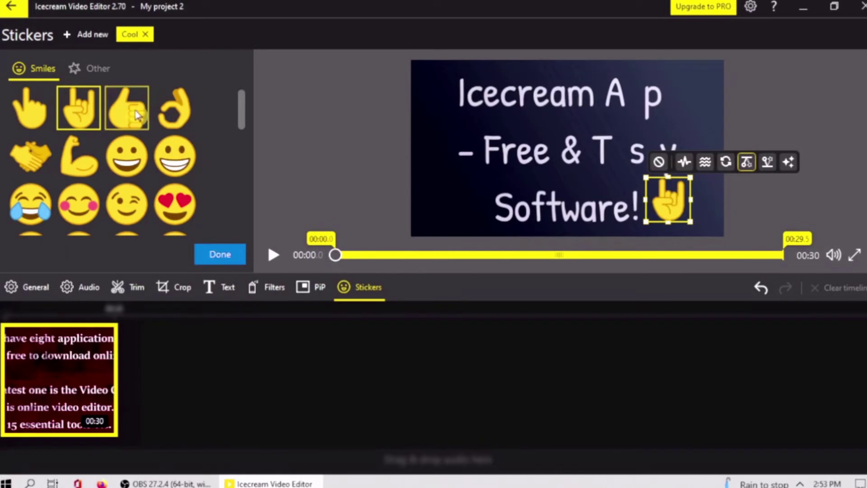
pyautogui.click(127, 156)
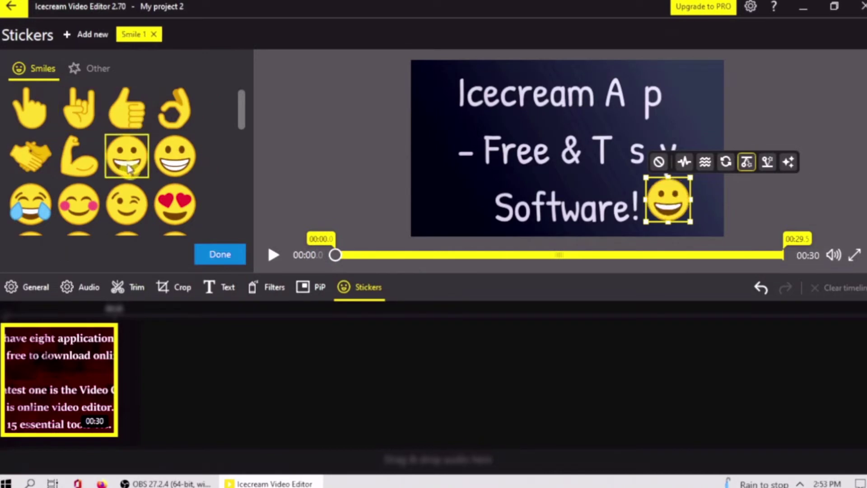
pyautogui.click(79, 203)
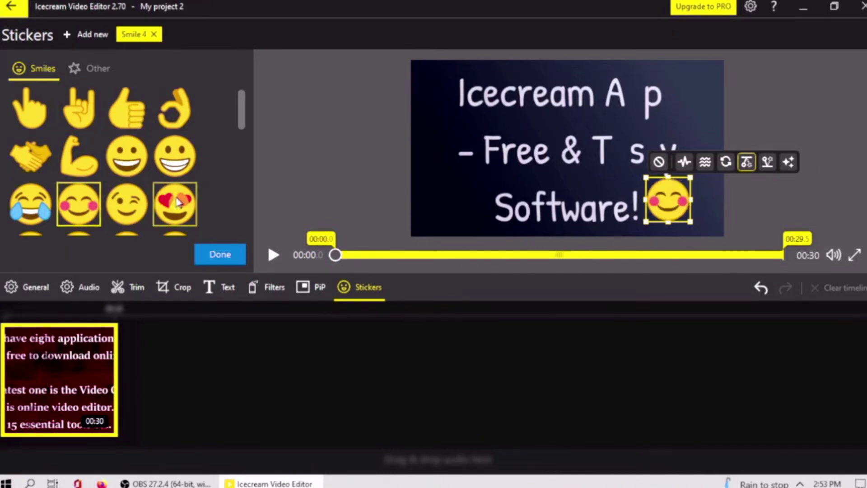
pyautogui.click(175, 202)
pyautogui.click(168, 155)
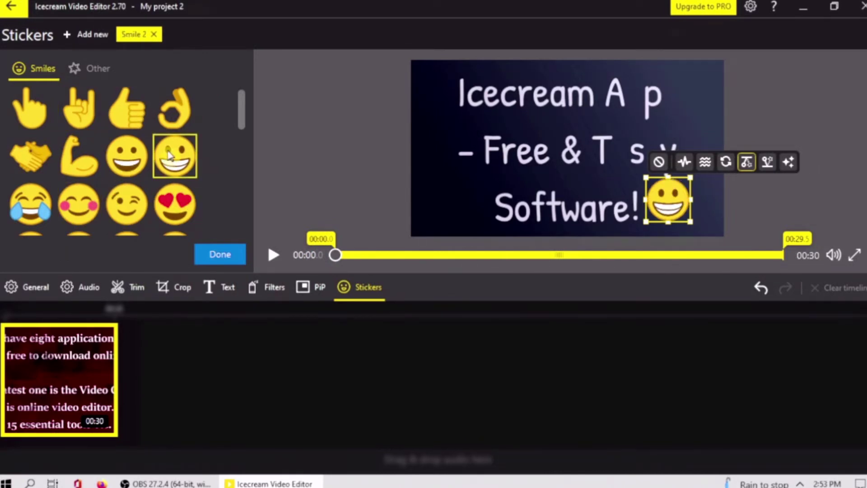
pyautogui.click(26, 163)
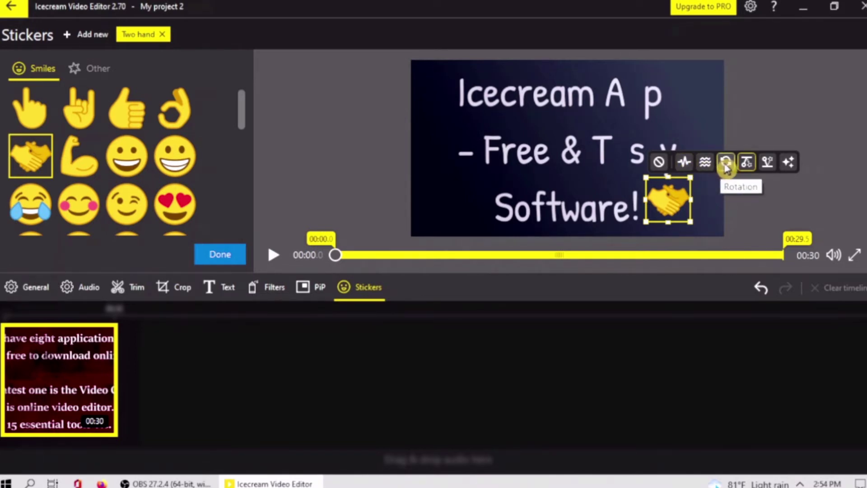
# - Preview the available animation effects on the handshake sticker and apply the sparkle effect
pyautogui.click(745, 166)
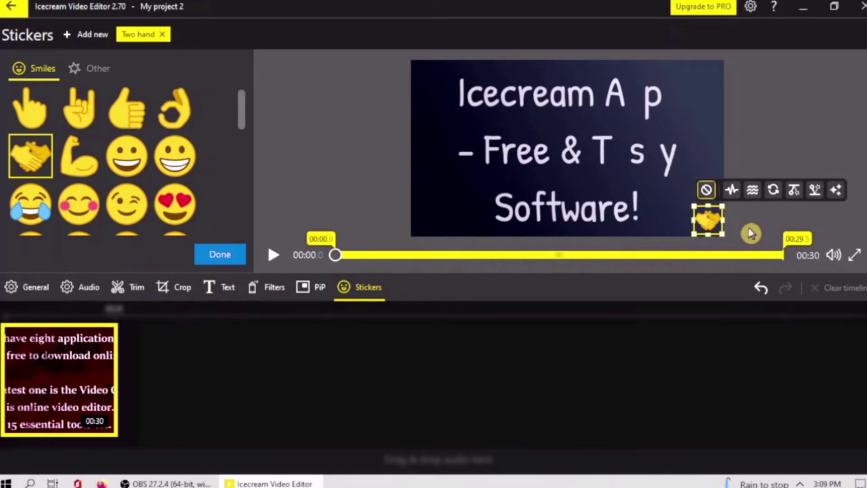
pyautogui.click(732, 193)
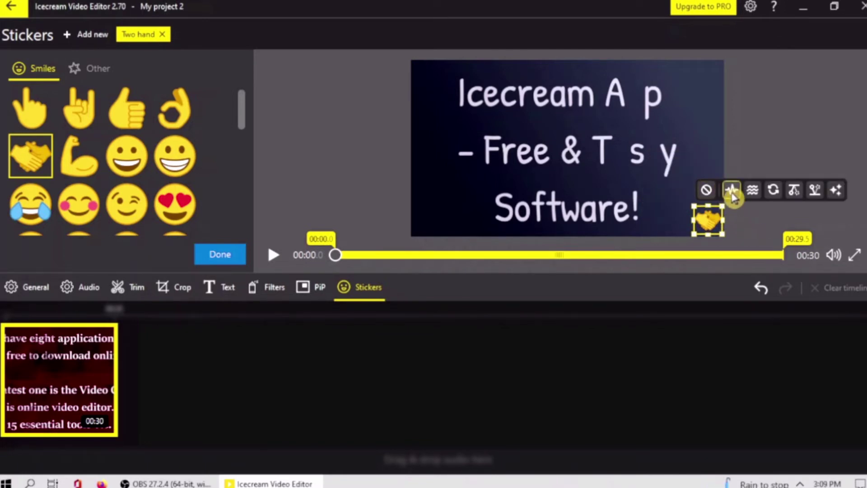
pyautogui.click(754, 194)
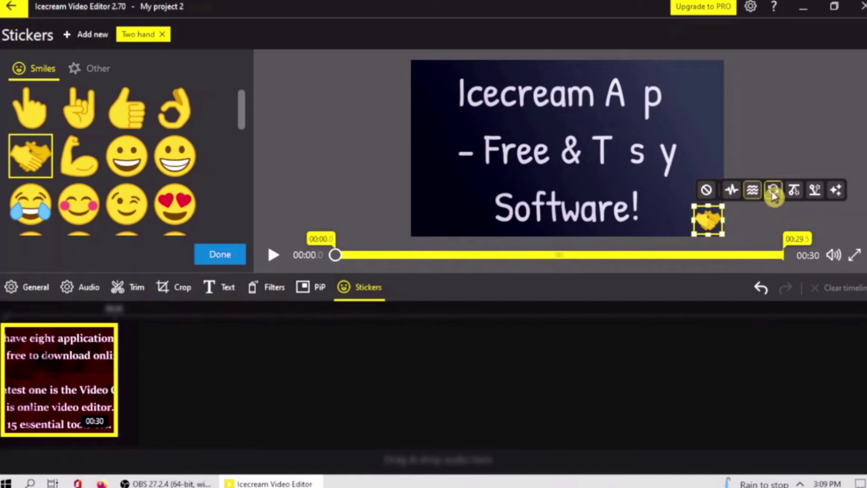
pyautogui.click(773, 194)
pyautogui.click(794, 193)
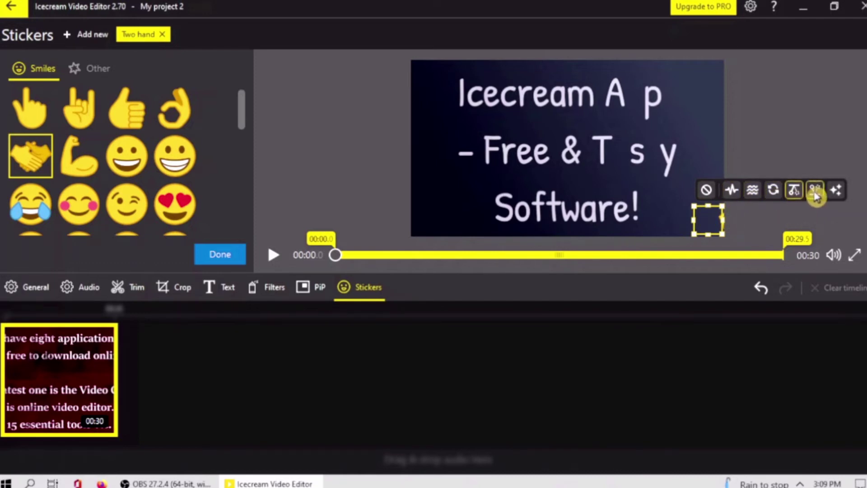
pyautogui.click(815, 193)
pyautogui.click(836, 194)
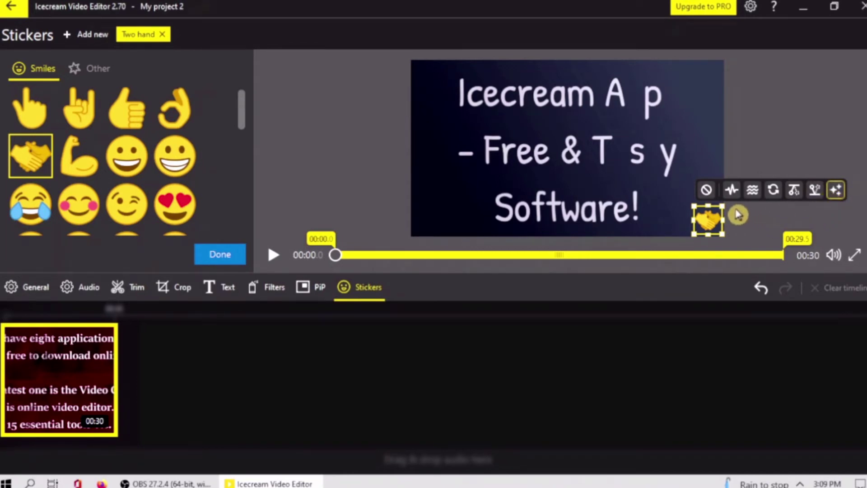
# - Shrink the handshake sticker slightly and adjust its rotation in the lower-right corner of the video frame
pyautogui.moveTo(724, 207); pyautogui.dragTo(720, 234)
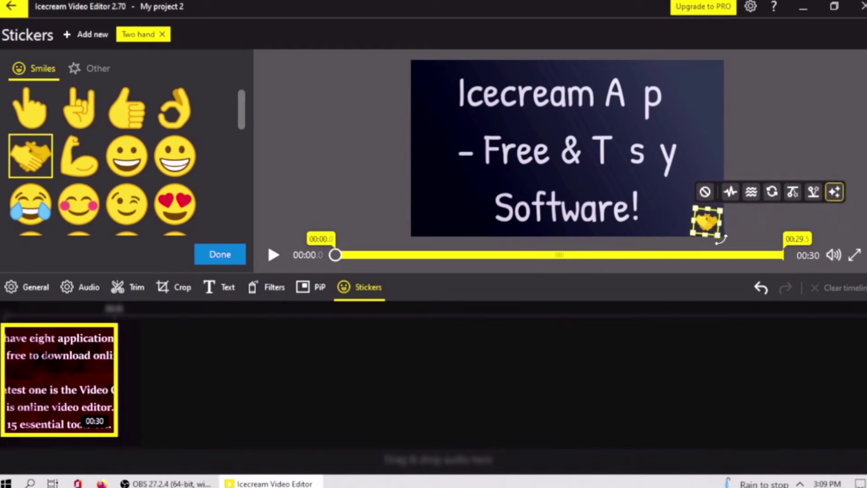
pyautogui.moveTo(719, 241)
pyautogui.mouseDown()
pyautogui.moveTo(707, 223)
pyautogui.moveTo(709, 86)
pyautogui.moveTo(425, 86)
pyautogui.moveTo(425, 226)
pyautogui.moveTo(720, 231)
pyautogui.moveTo(712, 231)
pyautogui.mouseUp()
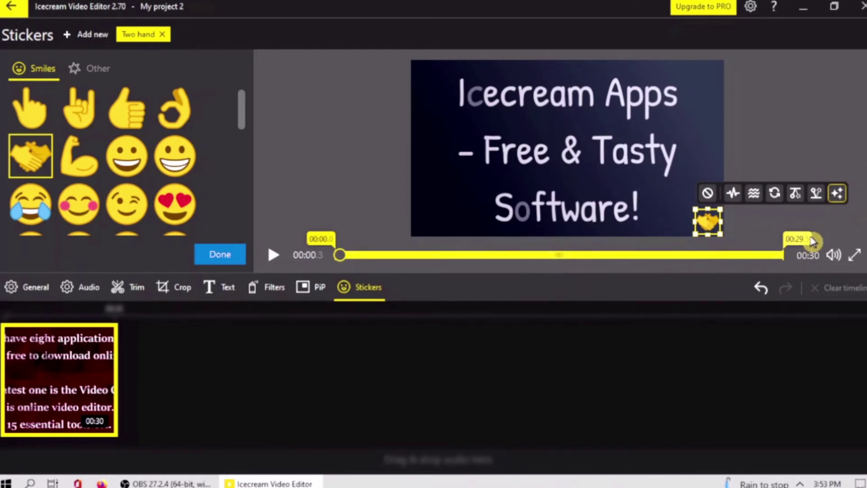
# - Shorten the handshake sticker's display span to end at 00:06.5 and shift that span toward the clip's end
pyautogui.moveTo(800, 242); pyautogui.dragTo(435, 253)
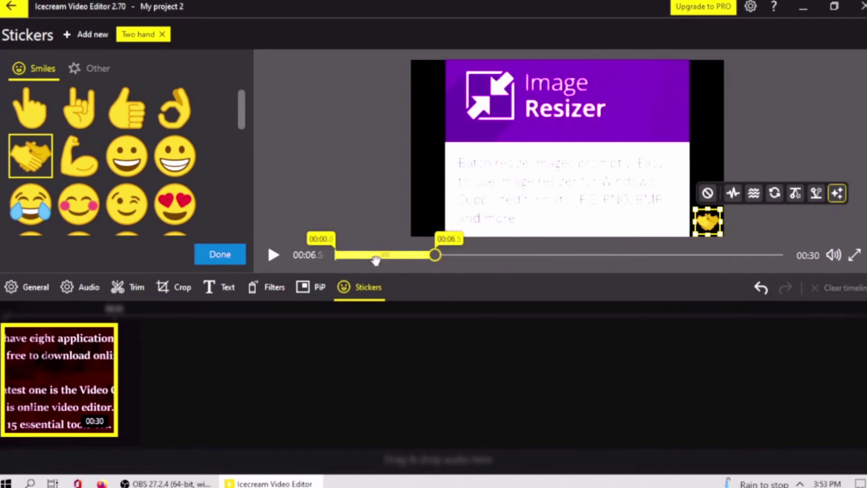
pyautogui.moveTo(373, 260); pyautogui.dragTo(772, 260)
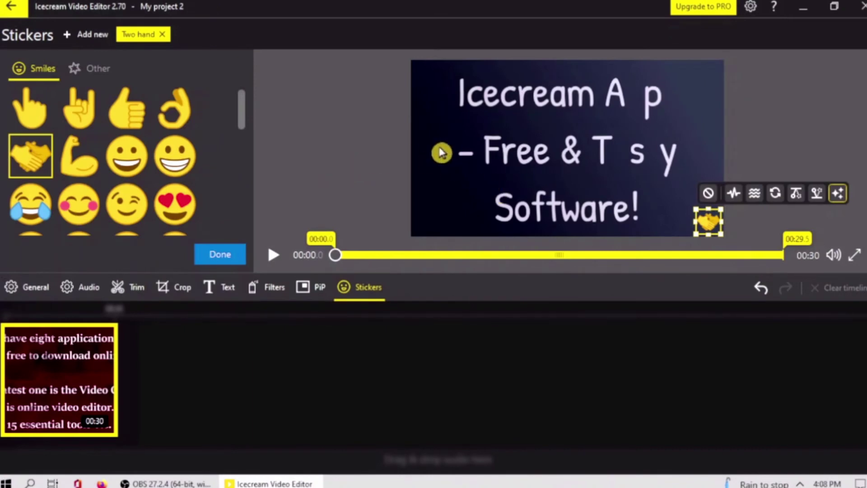
# - Add a second handshake sticker above the first and a heart-eyes sticker beside them
pyautogui.click(92, 39)
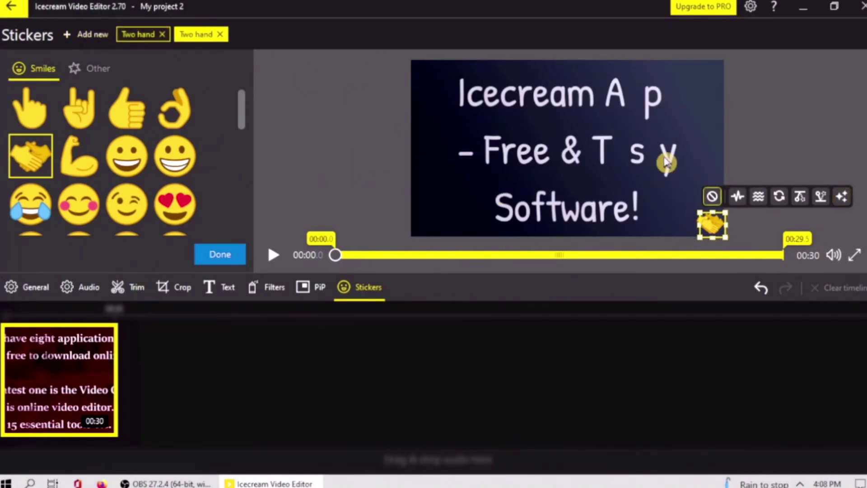
pyautogui.moveTo(711, 222); pyautogui.dragTo(713, 191)
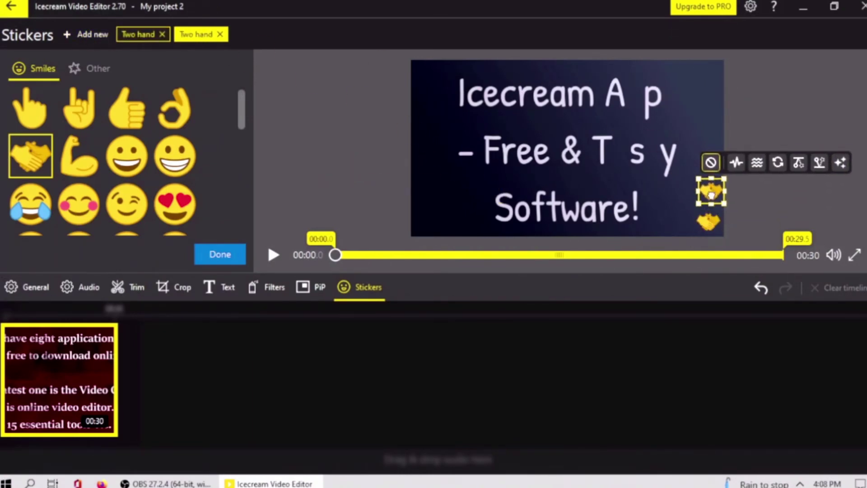
pyautogui.click(88, 41)
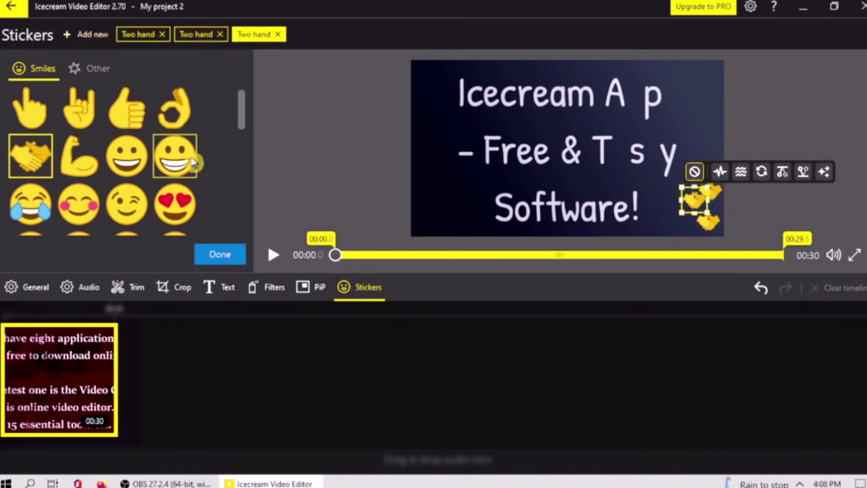
pyautogui.click(175, 203)
pyautogui.moveTo(691, 203); pyautogui.dragTo(682, 203)
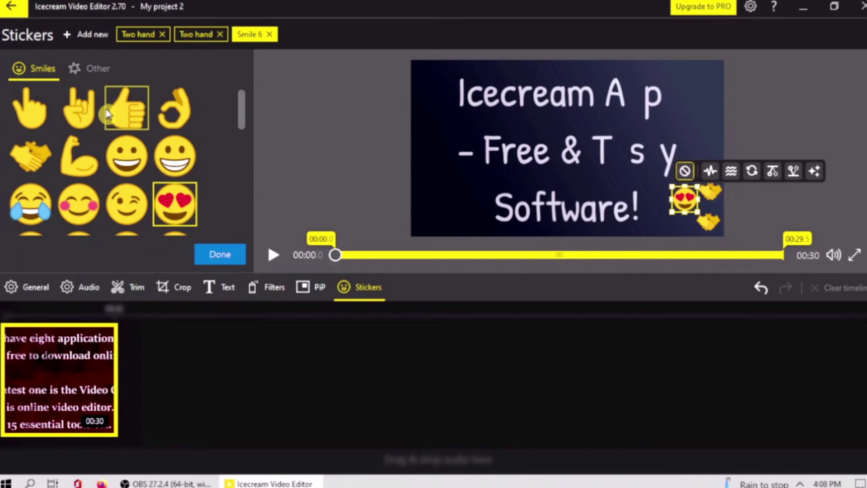
# - Add a grinning smiley sticker and move it just below the heart-eyes sticker
pyautogui.click(87, 35)
pyautogui.click(127, 156)
pyautogui.moveTo(703, 204); pyautogui.dragTo(681, 220)
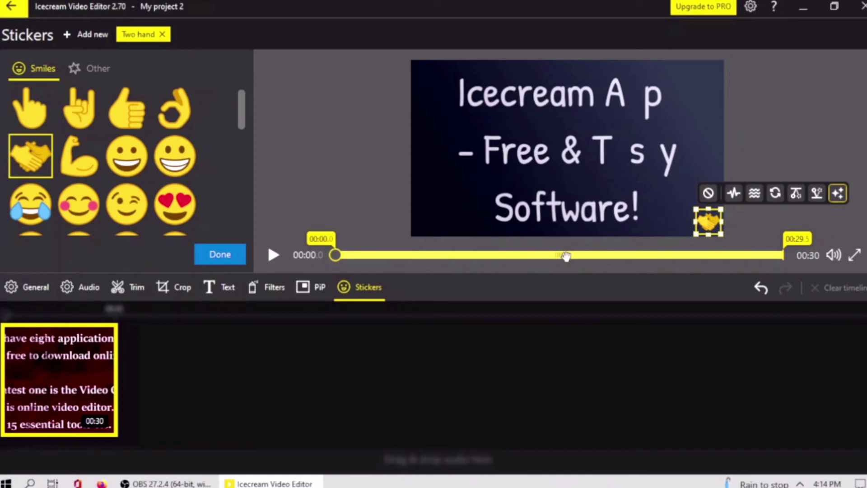
# - Finish sticker editing, applying the single handshake sticker to the clip
pyautogui.click(227, 258)
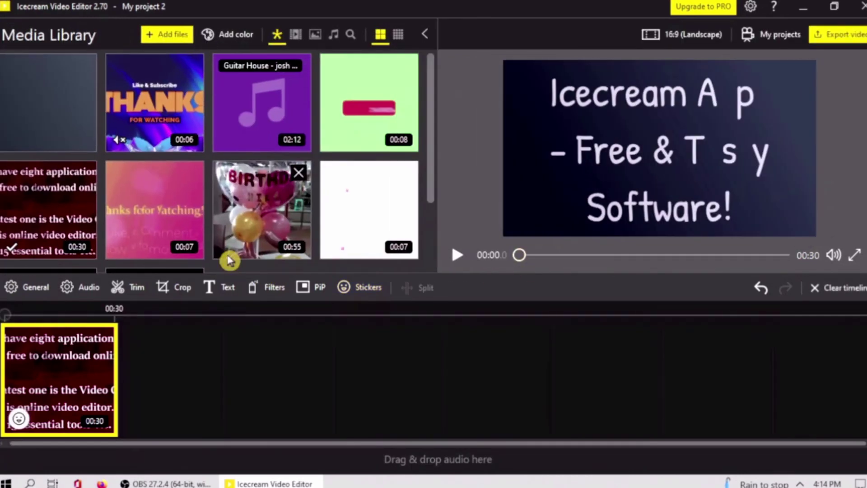